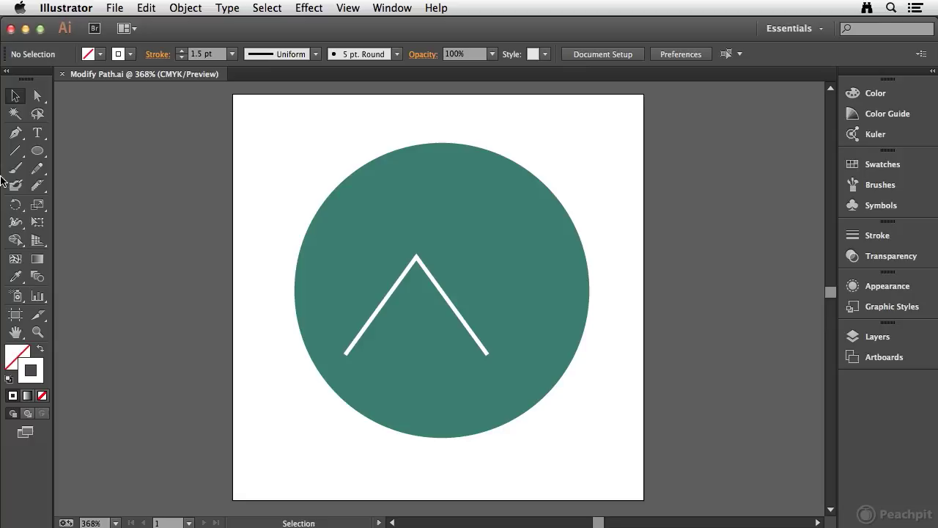
Draw two line segments sharing a top endpoint above-left of the circle, forming an inverted V about 0.45 in wide and 0.35 in high
left_click(16, 151)
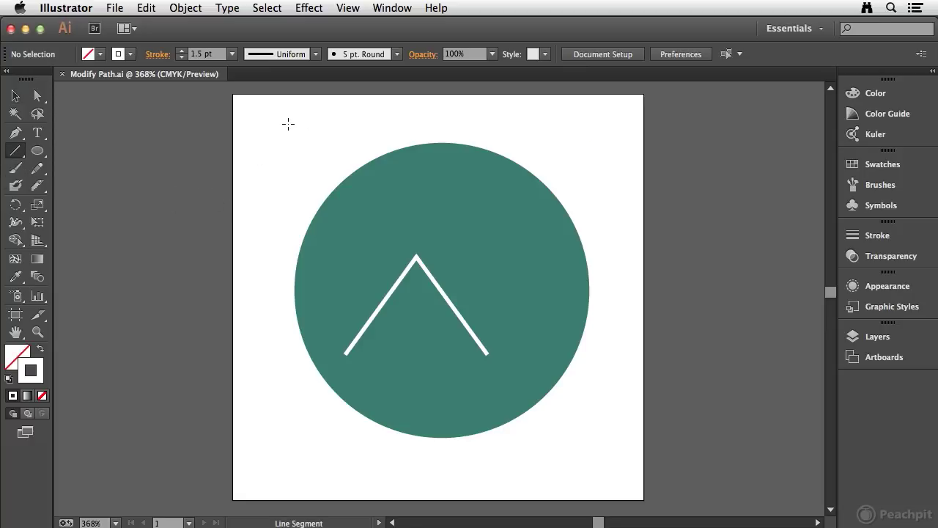
left_click_drag(298, 113, 250, 183)
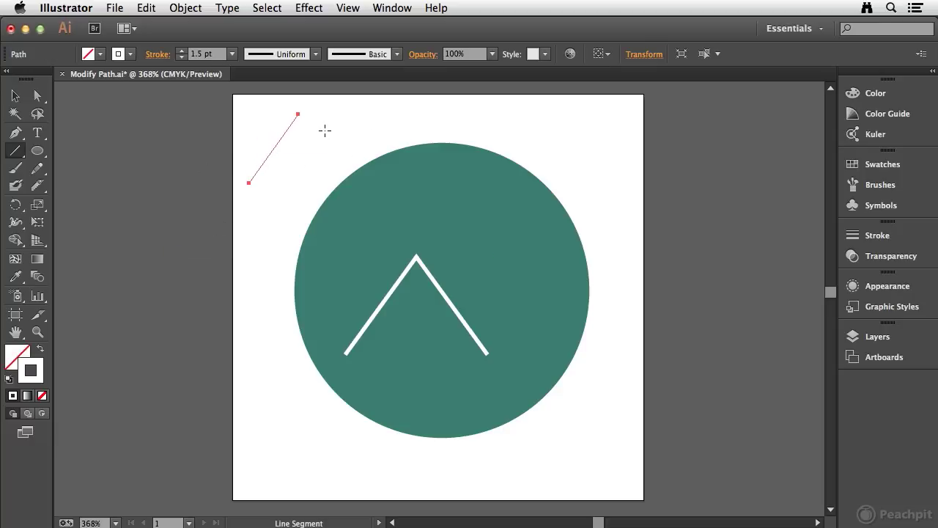
left_click_drag(298, 114, 336, 184)
left_click(15, 95)
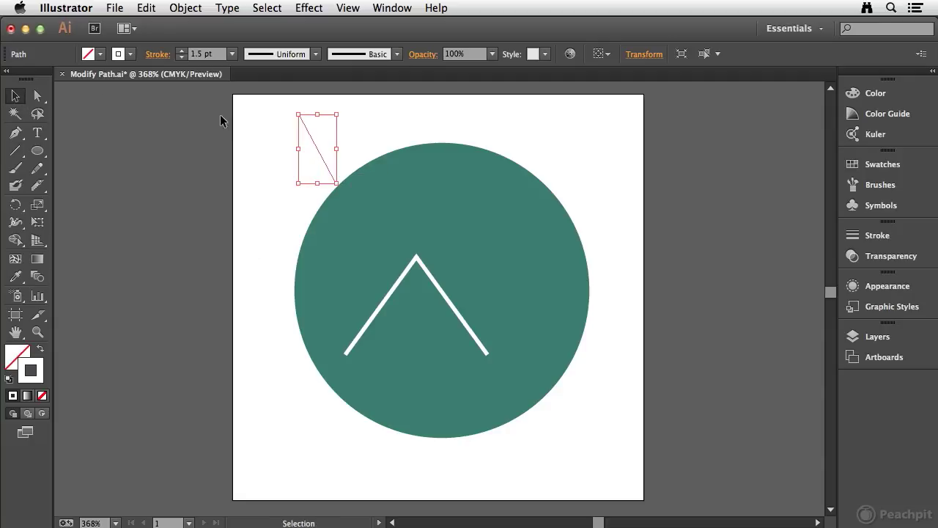
Select both new line segments and give them a dark blue stroke
left_click_drag(274, 103, 312, 126)
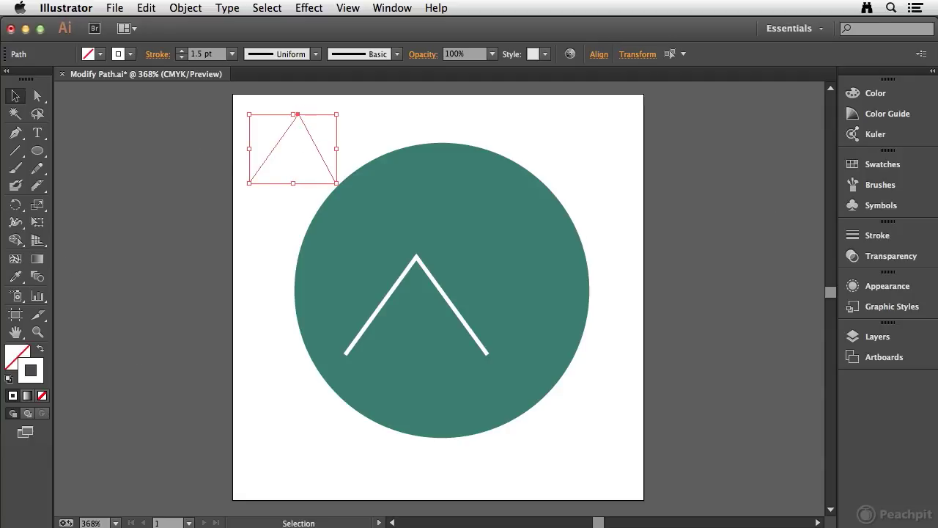
left_click(882, 165)
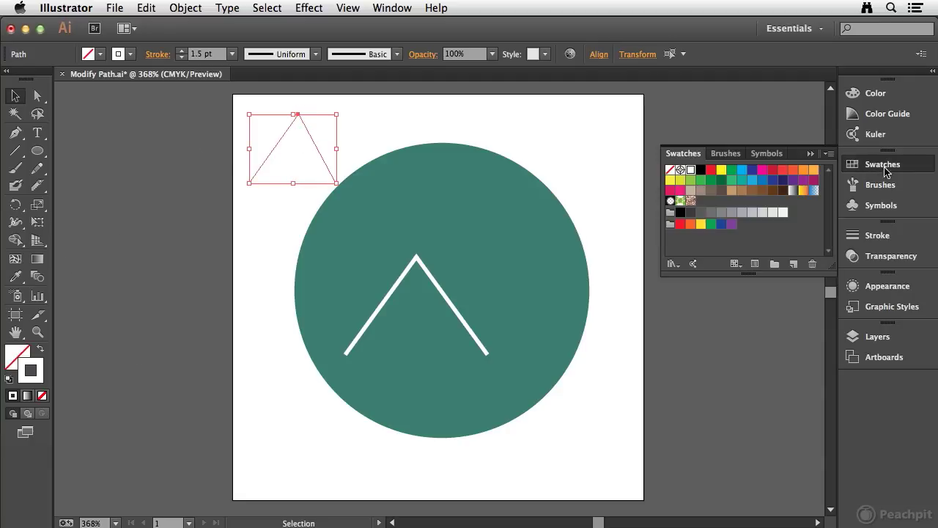
left_click(752, 171)
left_click(285, 192)
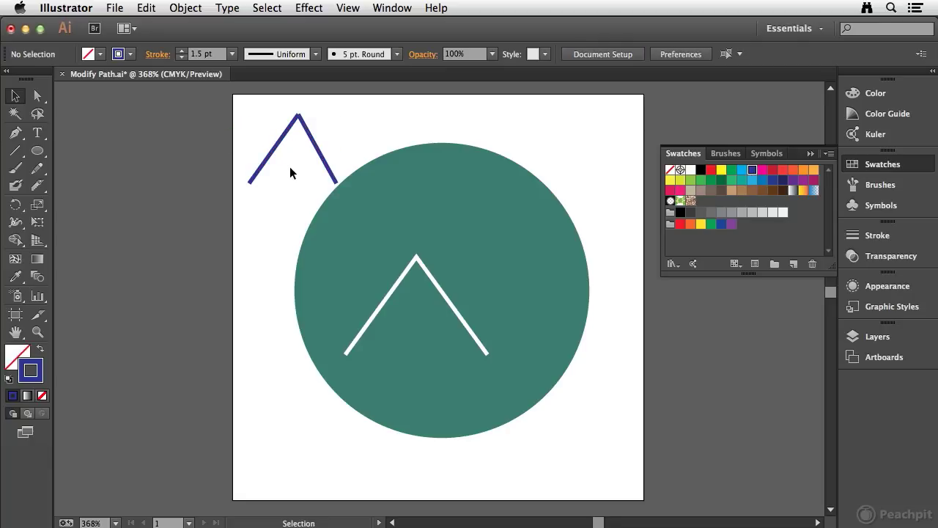
Join the two overlapping endpoints at the peak of the blue lines into a single anchor point
left_click_drag(294, 169, 257, 457)
left_click(261, 176)
key("super+space")
key("super+space")
left_click_drag(162, 387, 304, 512)
left_click_drag(310, 410, 211, 334)
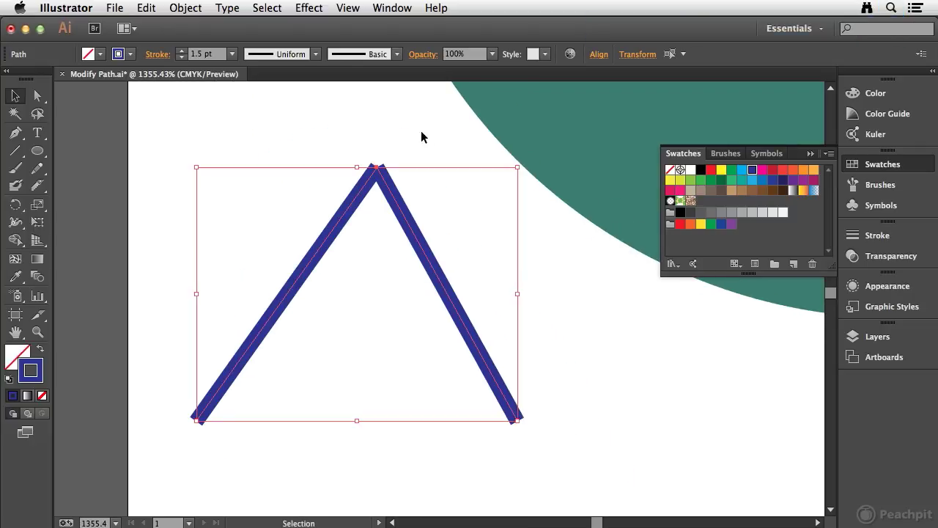
left_click(381, 92)
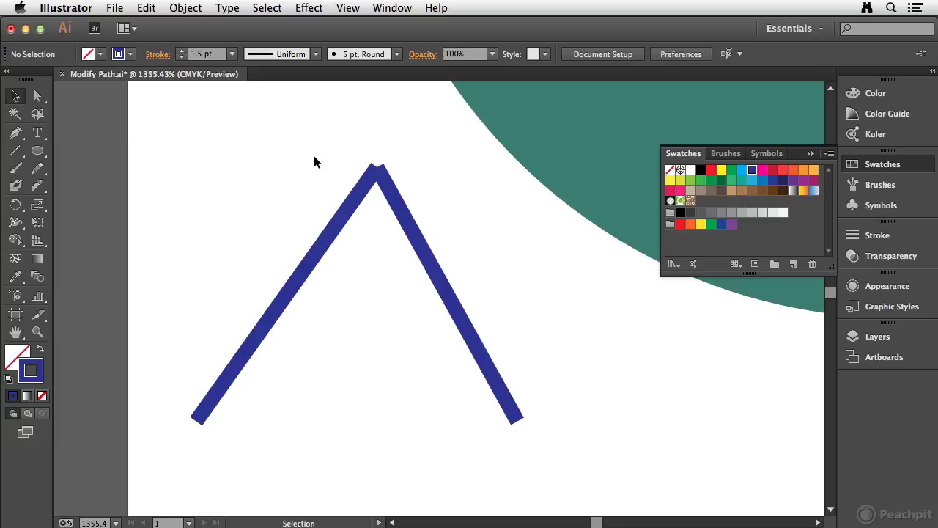
left_click(38, 98)
left_click_drag(341, 147, 405, 199)
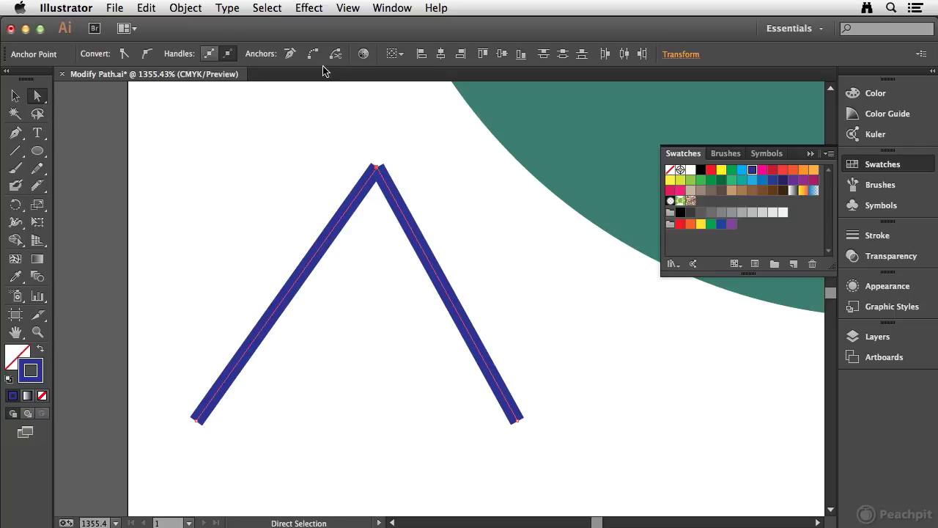
left_click(187, 8)
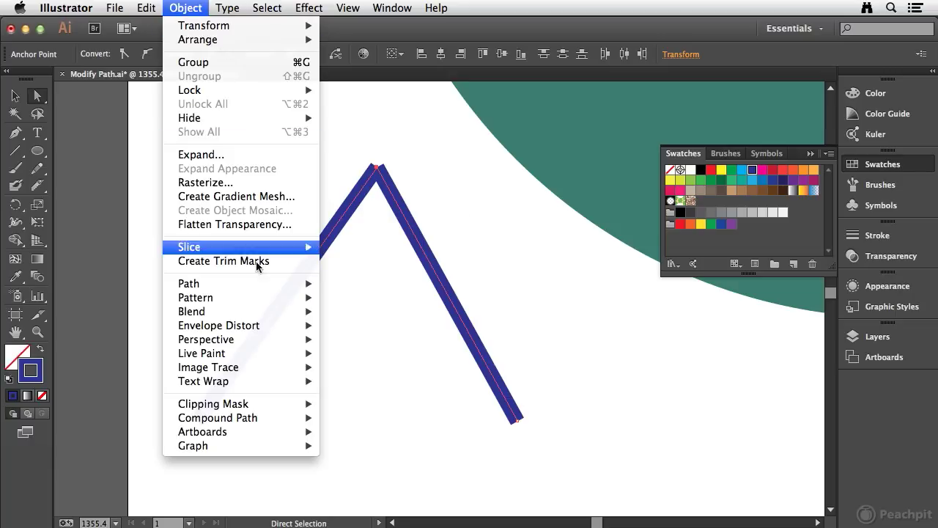
mouse_move(241, 284)
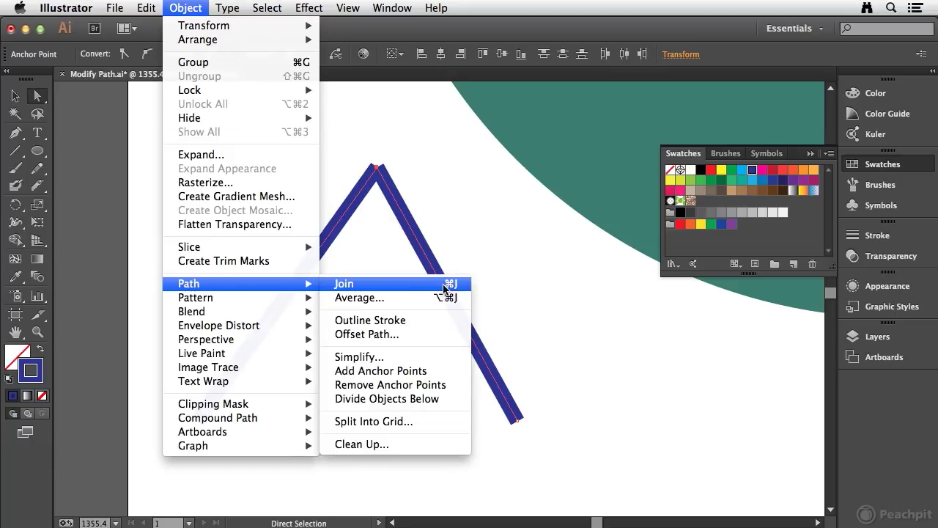
left_click(386, 287)
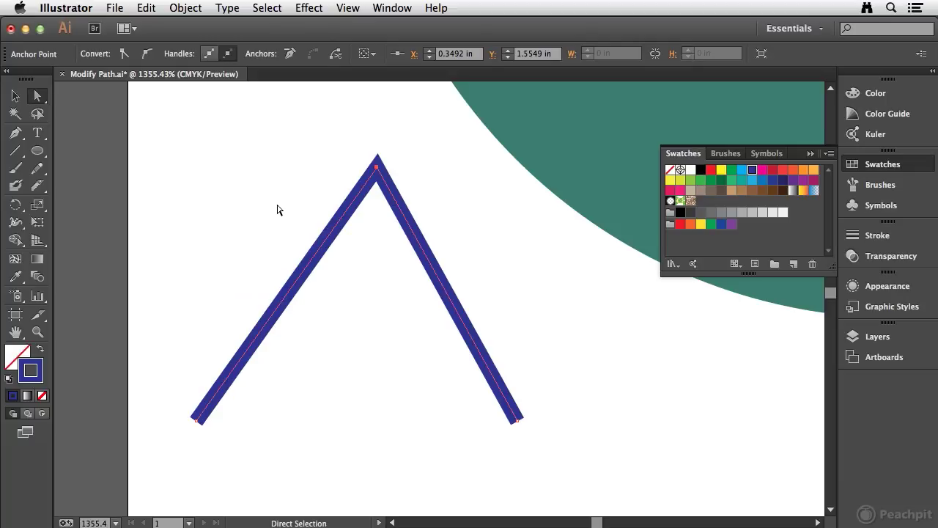
Close the blue path into a triangle by joining its two open bottom endpoints
left_click(277, 210)
left_click(473, 343)
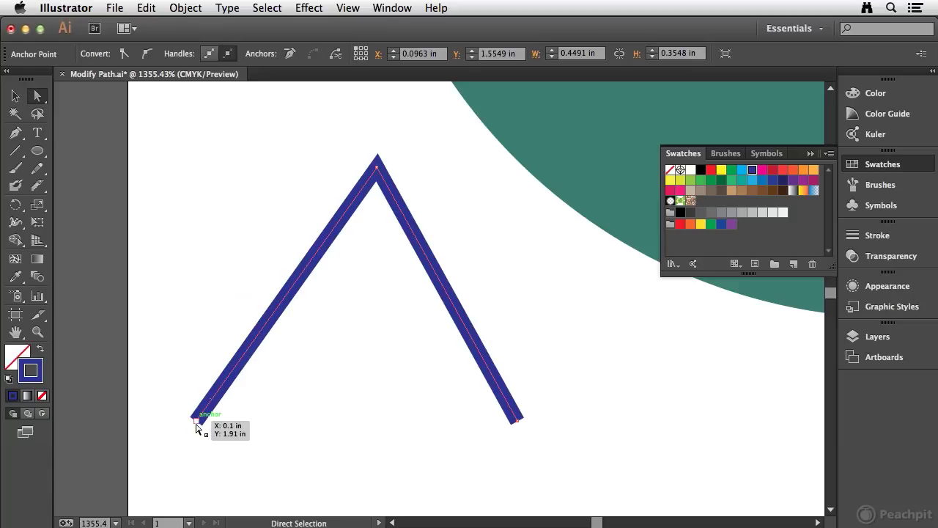
left_click(145, 330)
left_click_drag(162, 408, 530, 424)
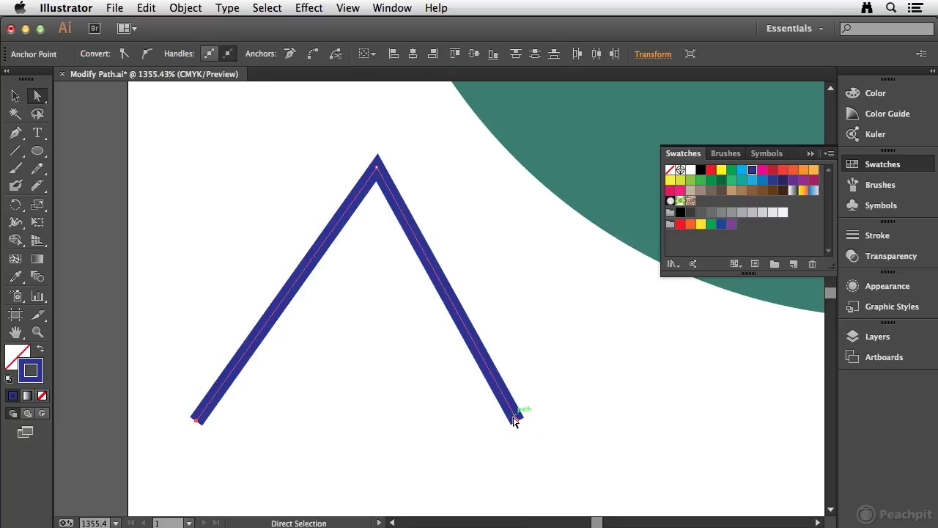
key("v")
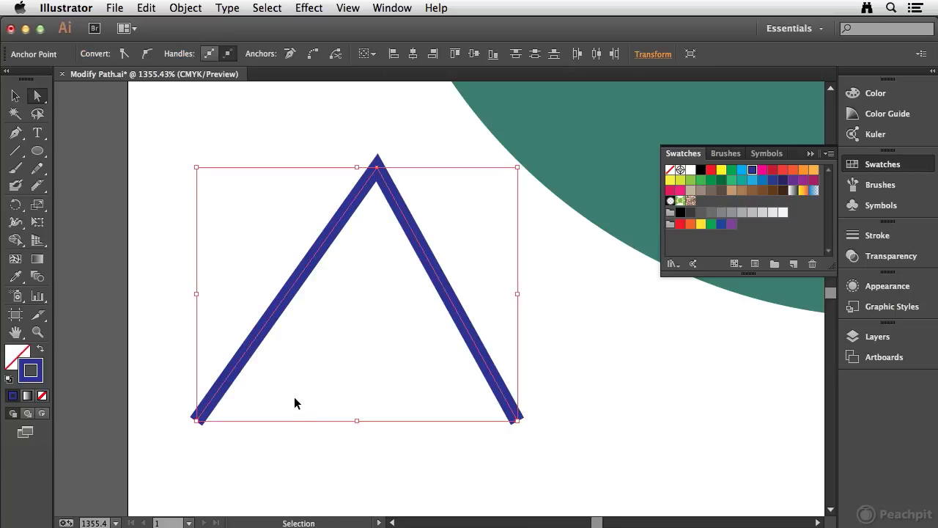
key("ctrl+j")
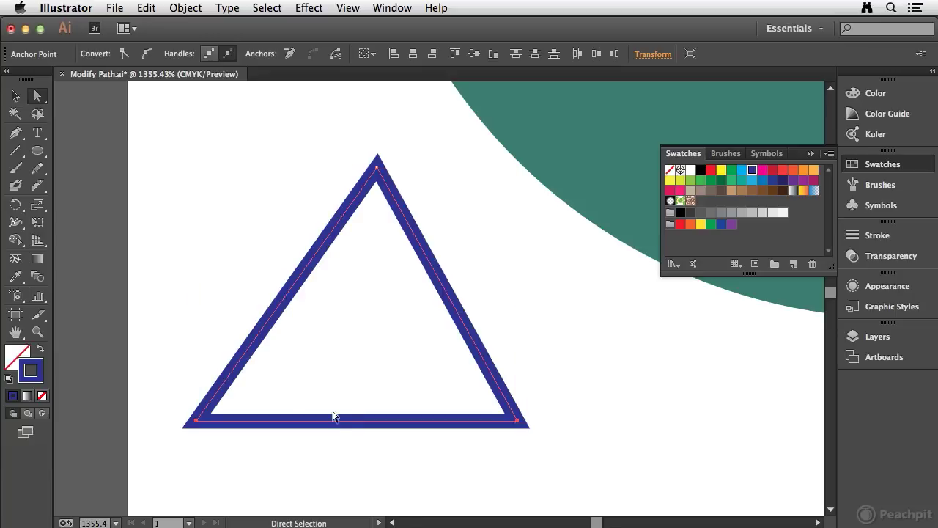
left_click(300, 442)
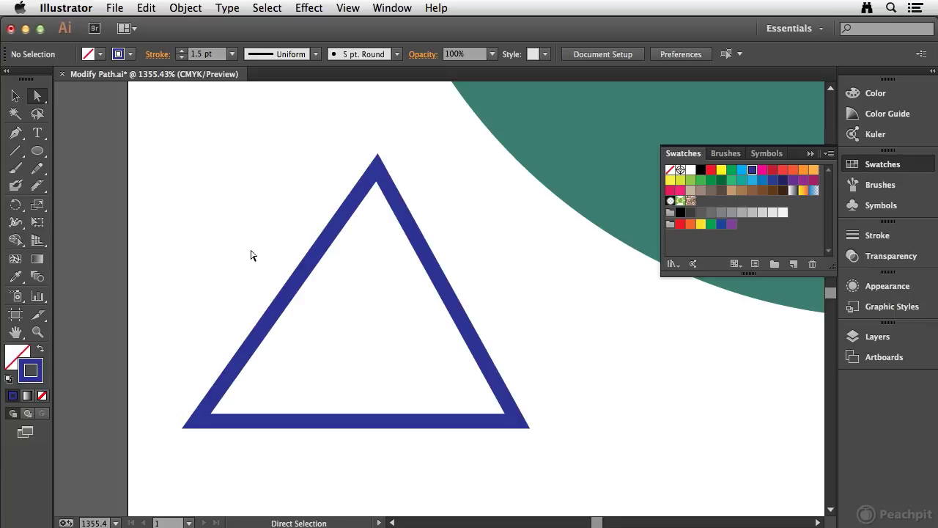
Reshape the blue triangle: move its apex directly above the left corner, at about Y 1.75 in, and its right corner down and inward
left_click_drag(339, 138, 450, 186)
left_click_drag(377, 157, 196, 309)
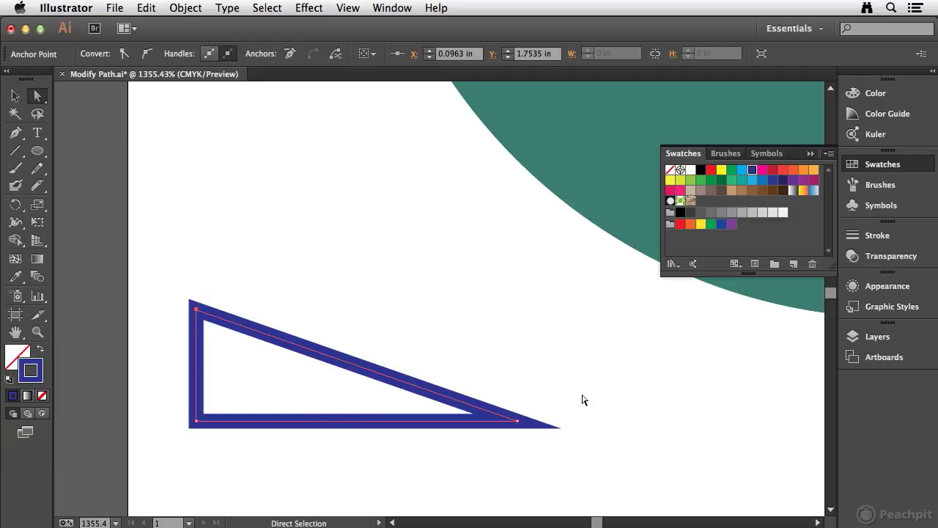
left_click_drag(483, 388, 553, 460)
left_click_drag(516, 420, 351, 485)
left_click(390, 400)
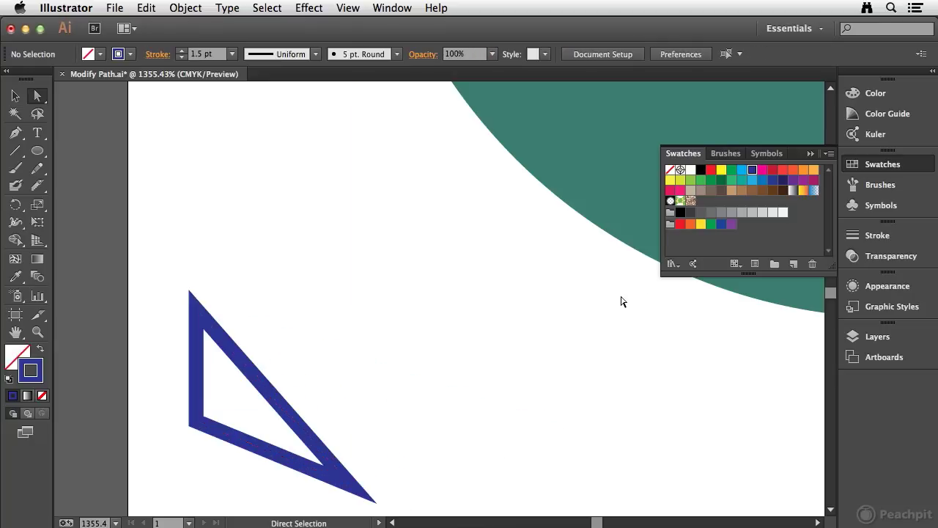
Delete the reshaped blue triangle
left_click(233, 356)
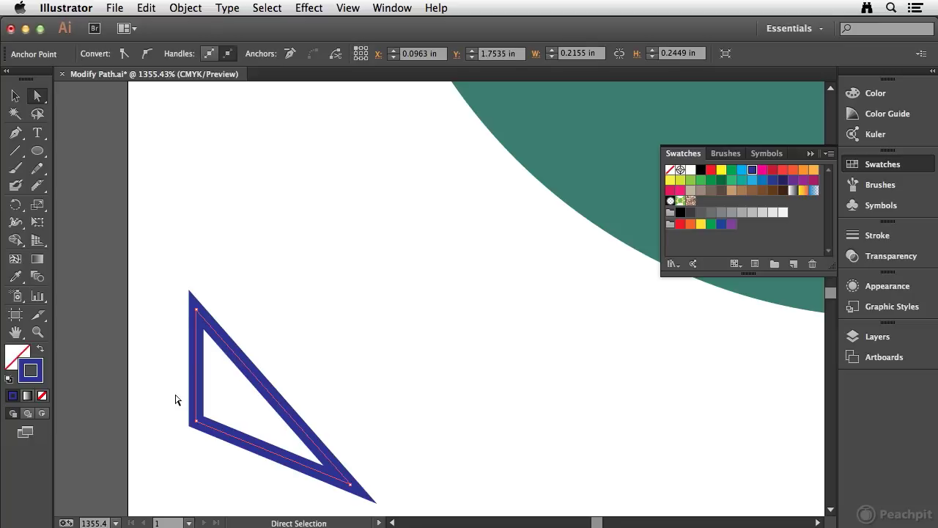
key("Delete")
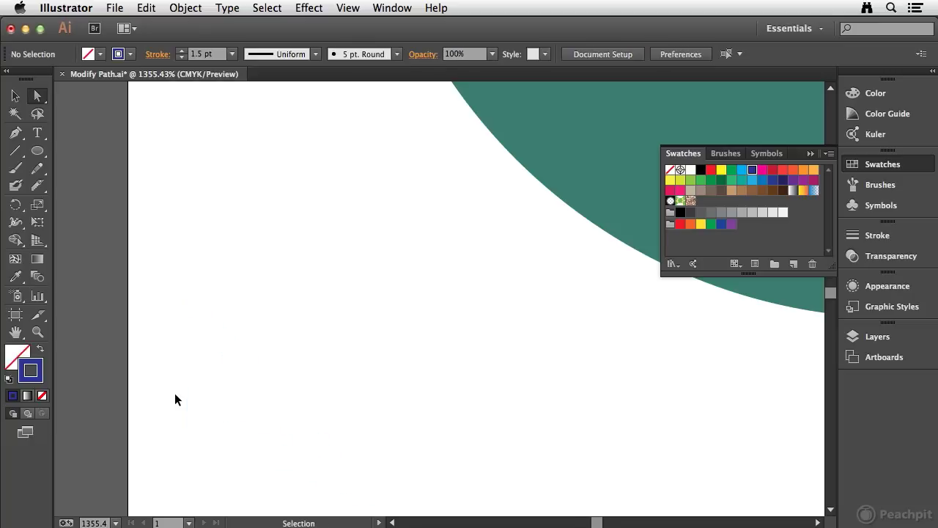
Join the open ends of the white path inside the green circle to form a closed triangle
key("super+0")
key("space")
left_click_drag(470, 279, 359, 246)
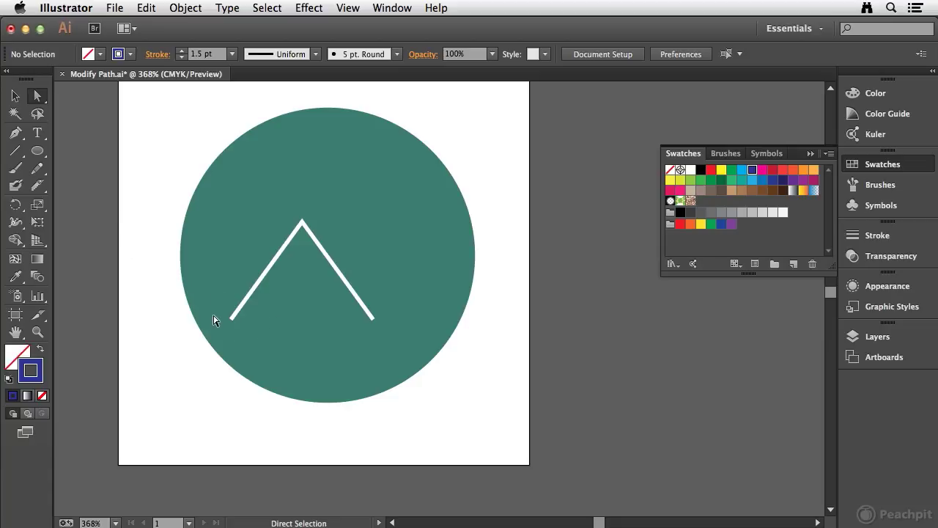
left_click_drag(230, 323, 388, 336)
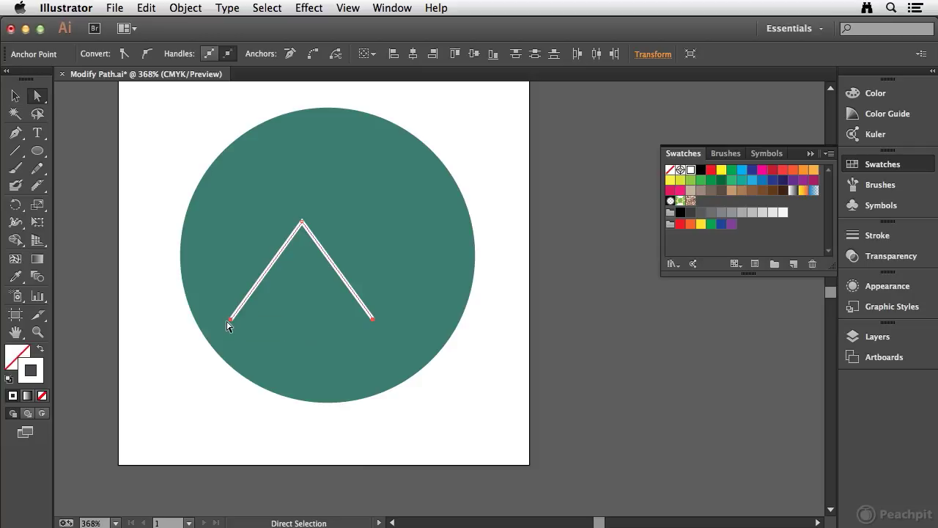
key("v")
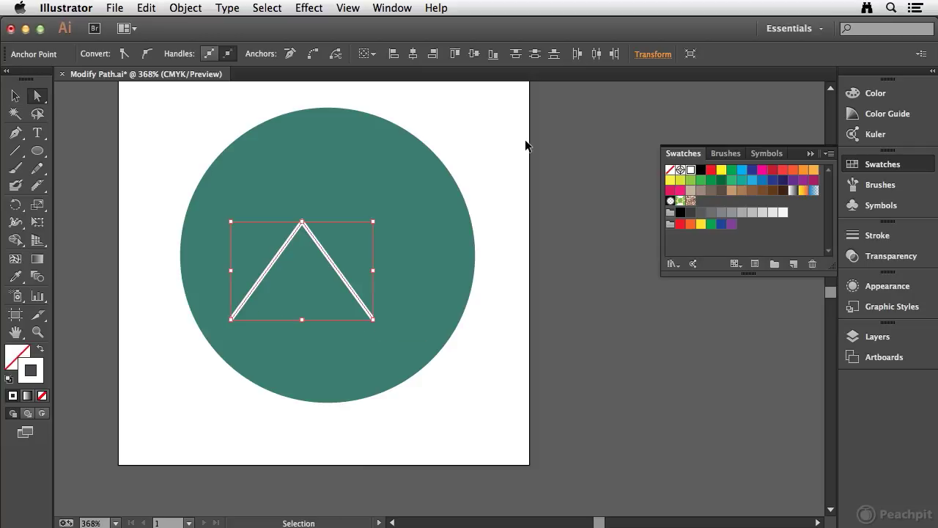
key("super+j")
key("a")
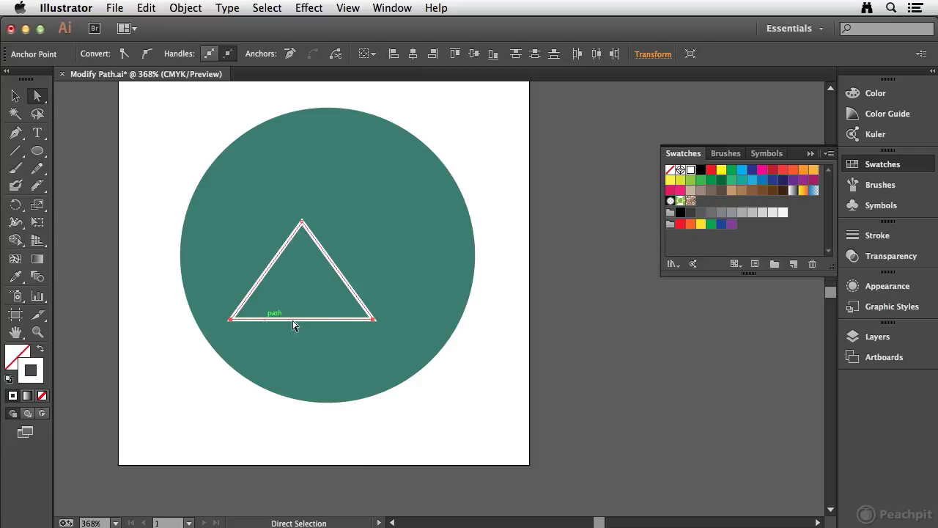
left_click(132, 397)
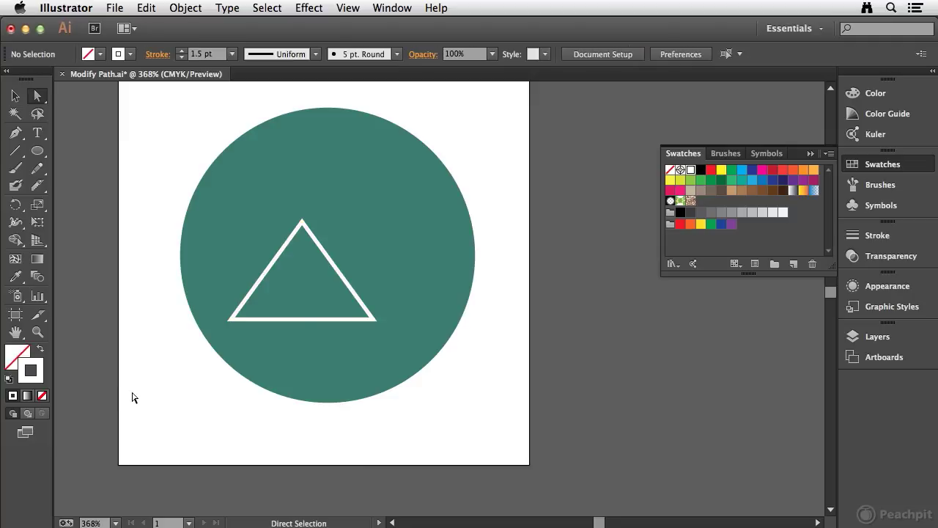
Add two anchor points to the base of the white triangle with the Pen tool: one at its midpoint and one at about X 0.83 in
key("super+space")
left_click_drag(194, 203, 418, 347)
left_click_drag(383, 299, 253, 272)
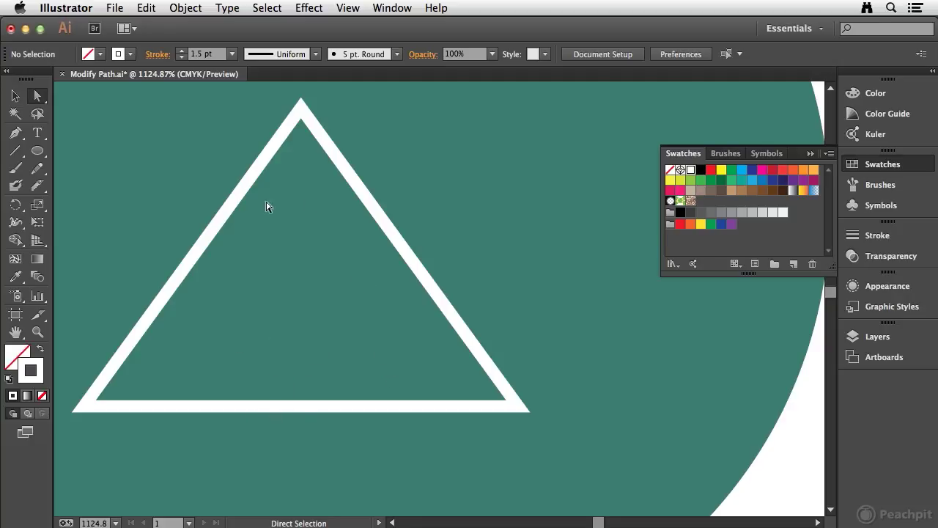
left_click(157, 312)
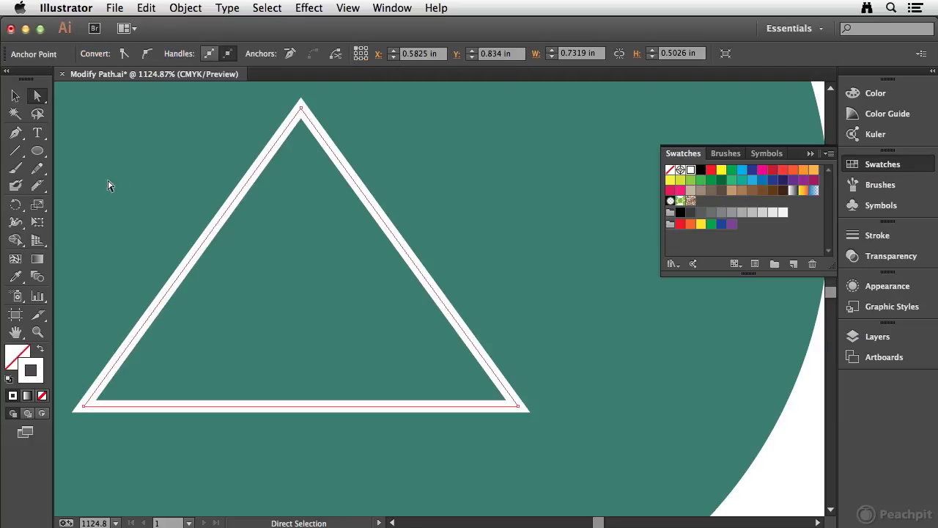
left_click(16, 133)
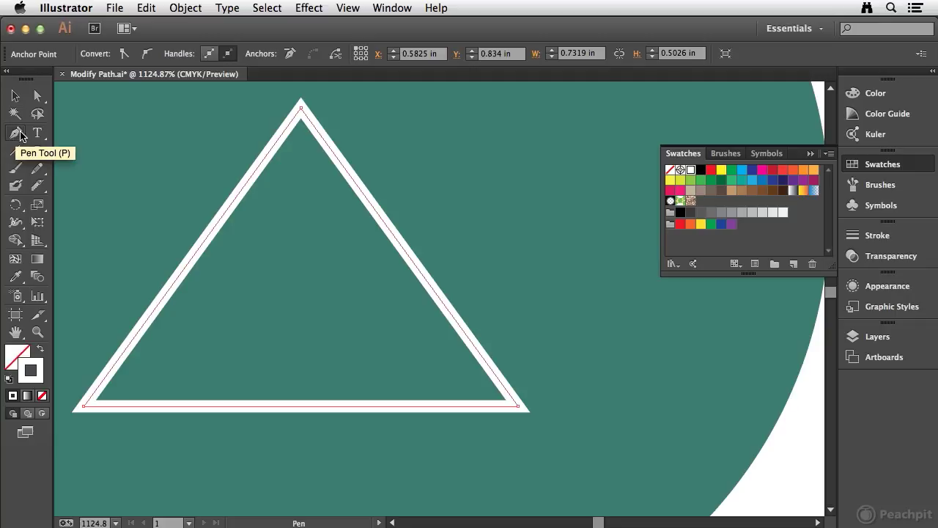
left_click(16, 134)
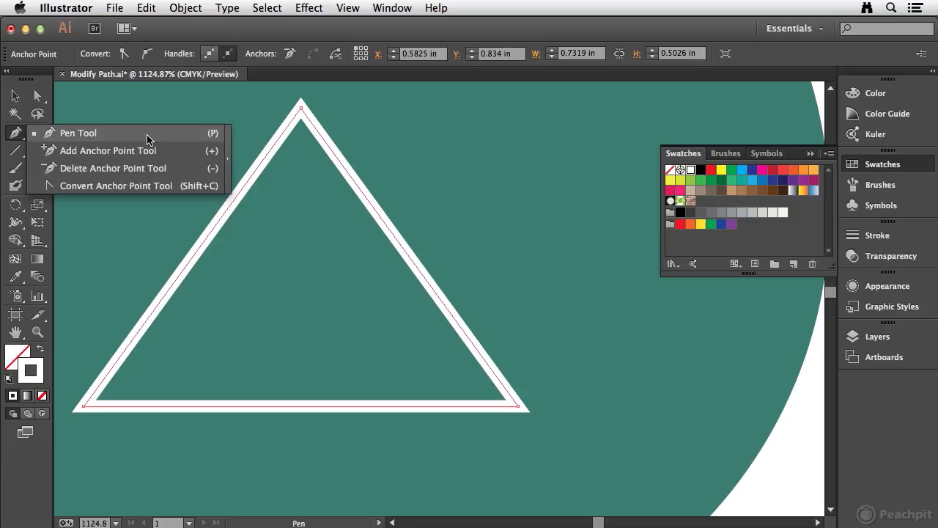
left_click_drag(148, 139, 151, 140)
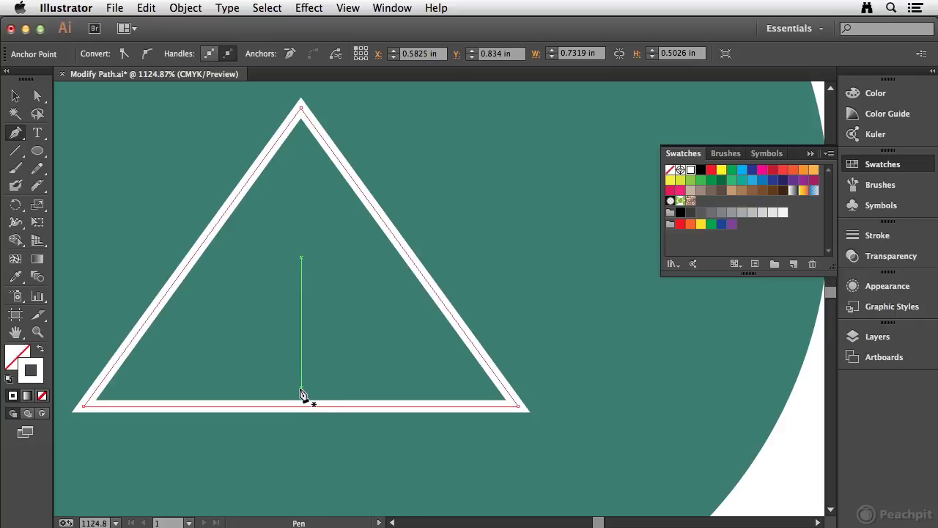
left_click(348, 8)
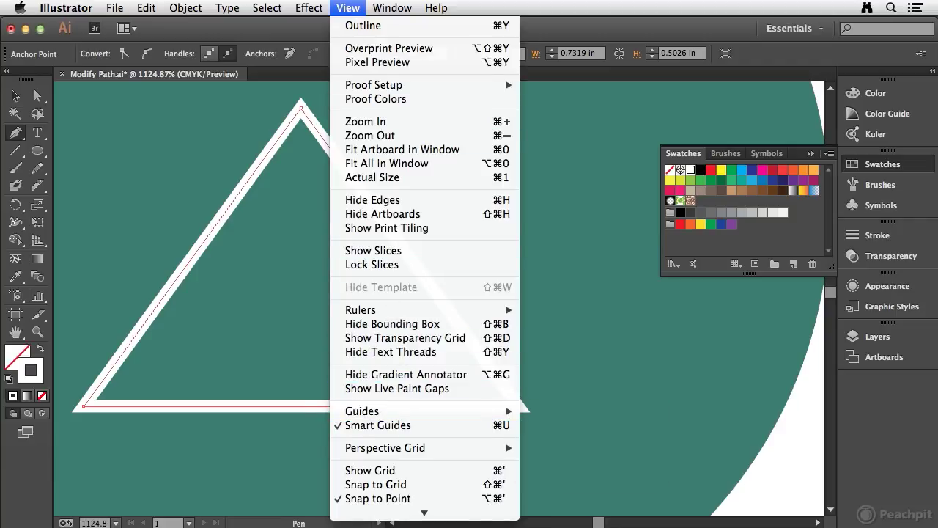
left_click(224, 278)
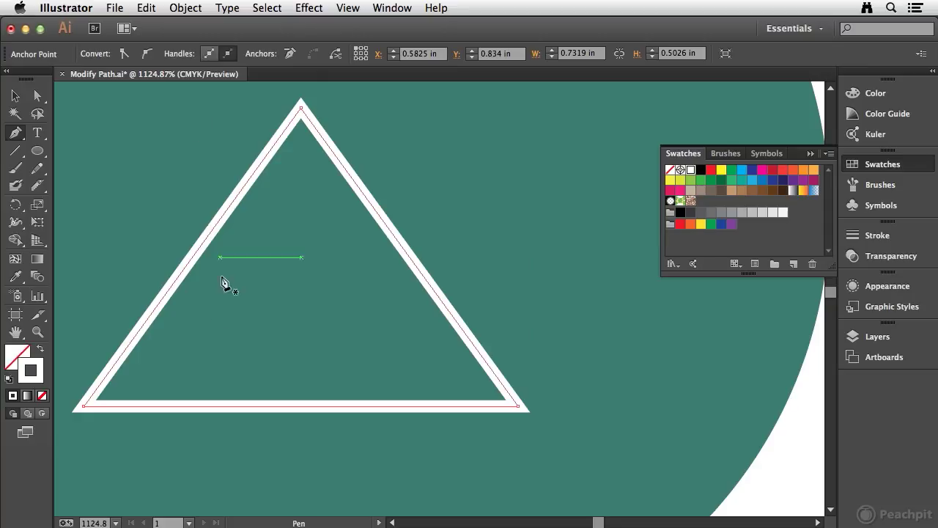
left_click(301, 407)
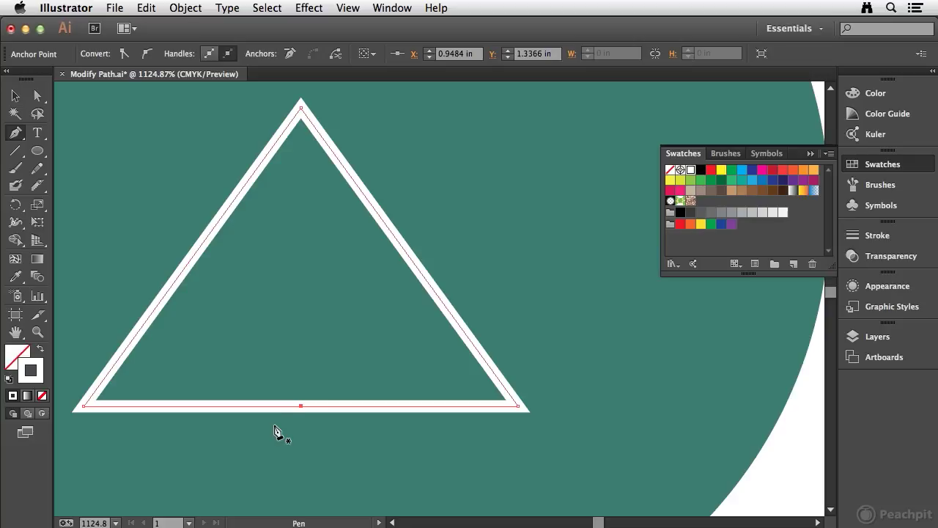
left_click(230, 406)
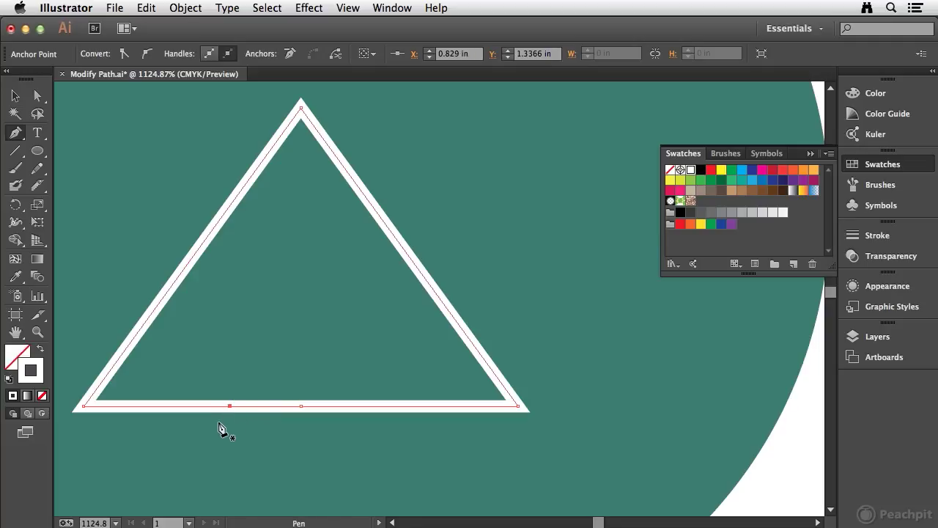
Add a third anchor point to the triangle's base at about X 1.06 in, and try deleting the midpoint anchor before restoring it
left_click(368, 407)
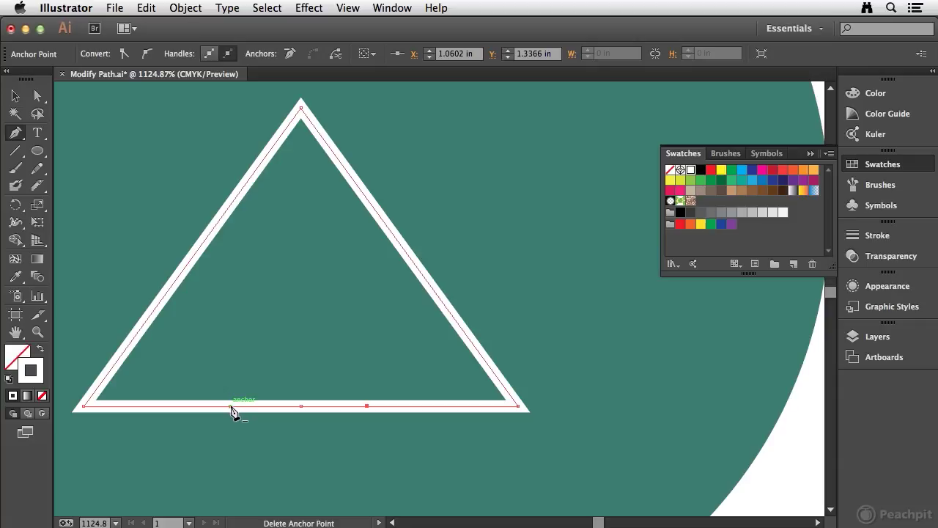
left_click(303, 406)
key("ctrl+z")
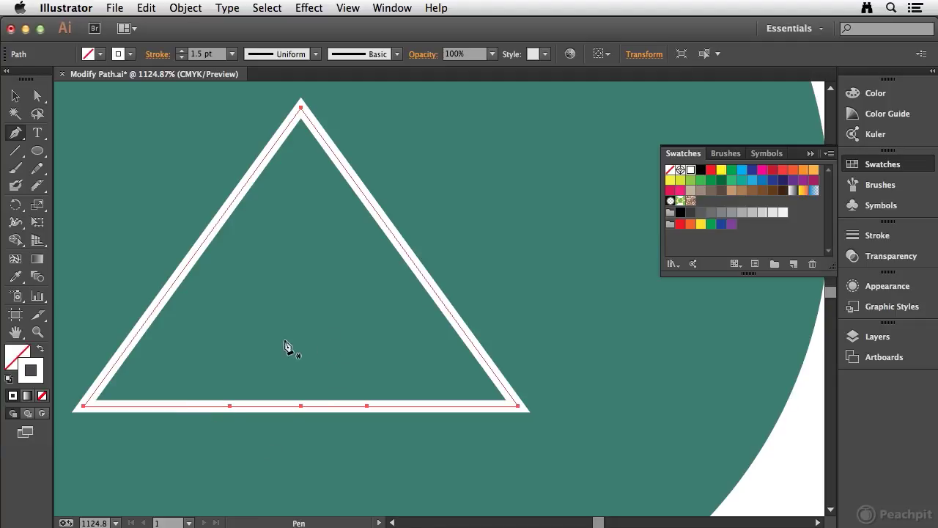
Move the base's midpoint anchor straight up to about Y 1.09 in to form a pointed notch, and try deleting it before restoring it
key("ctrl")
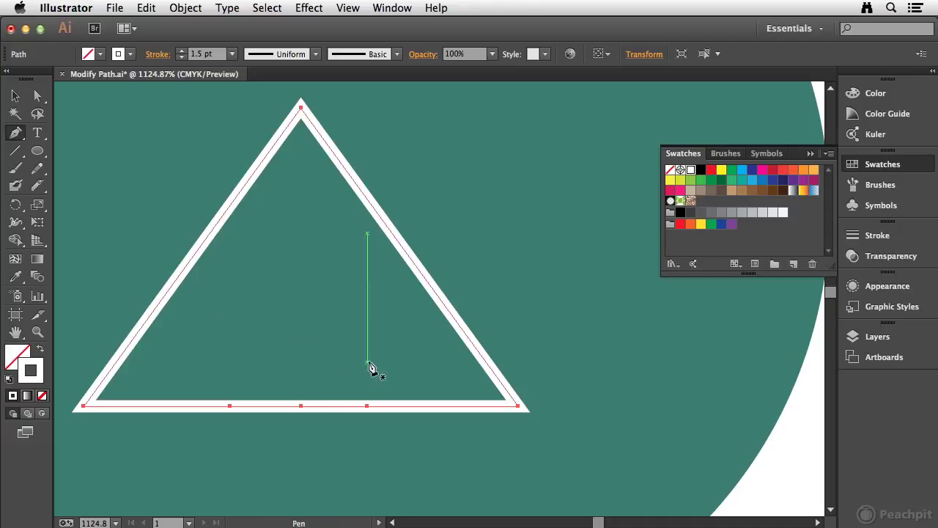
key("ctrl")
left_click(38, 97)
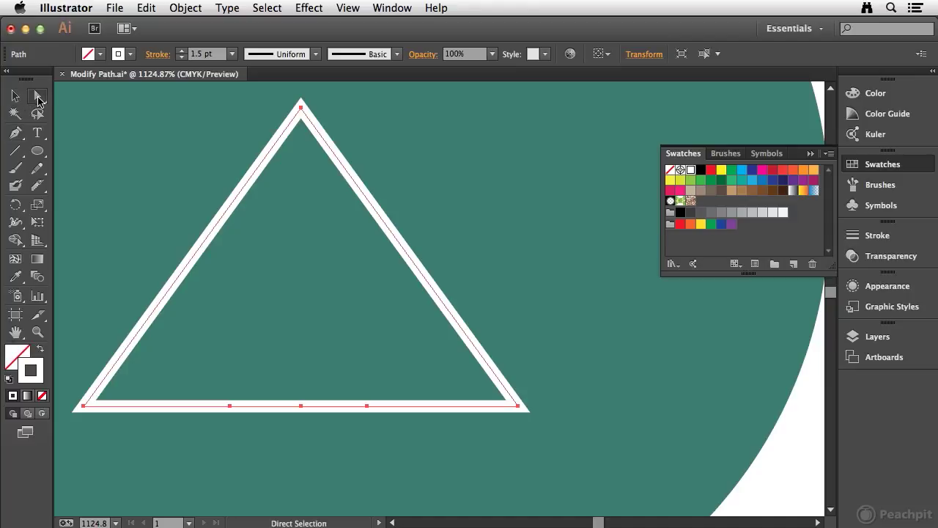
left_click(16, 132)
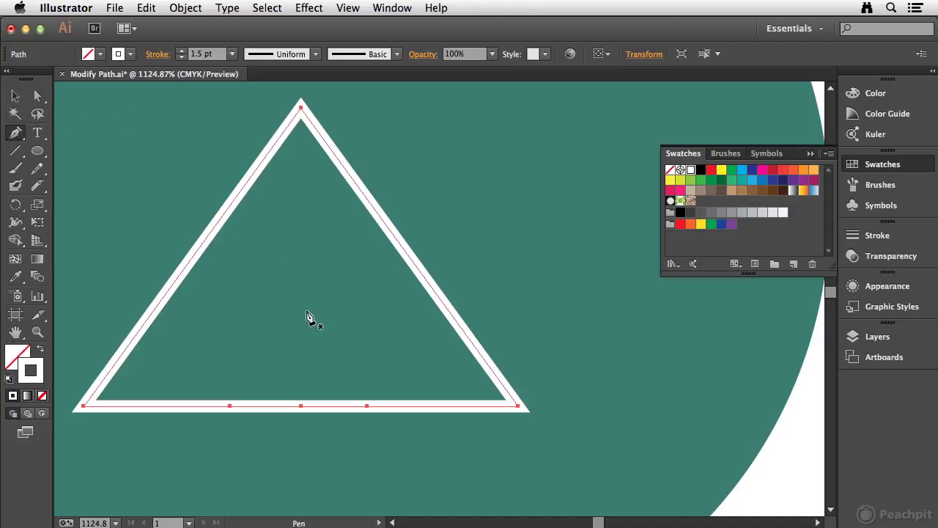
key("super")
left_click(301, 406, "super")
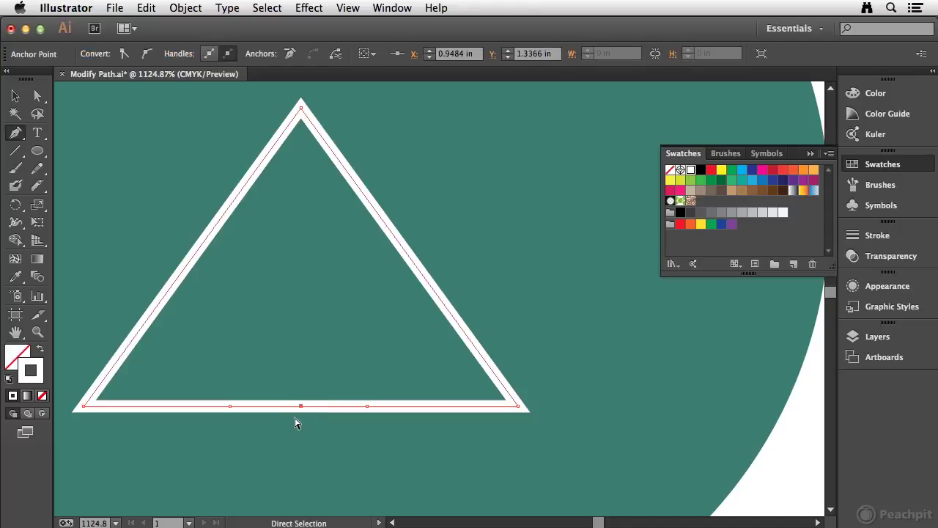
left_click_drag(301, 406, 305, 259)
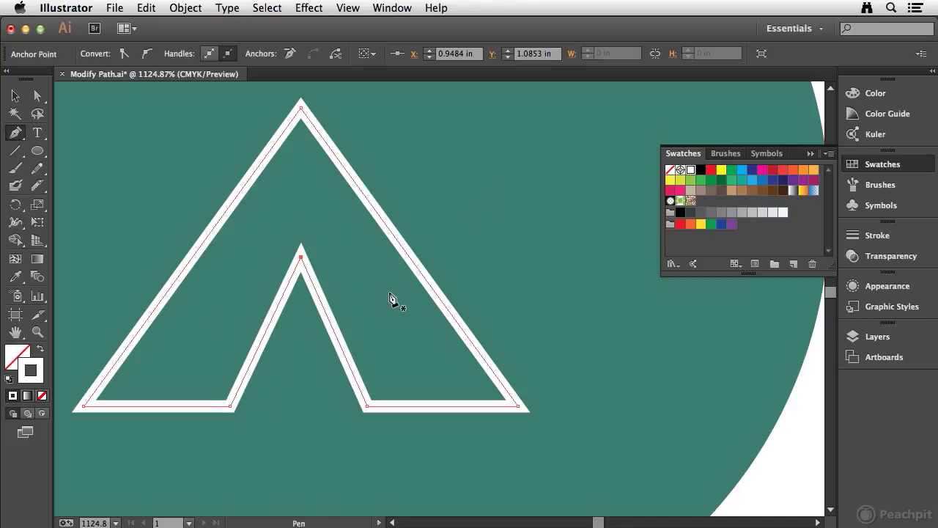
left_click(300, 258)
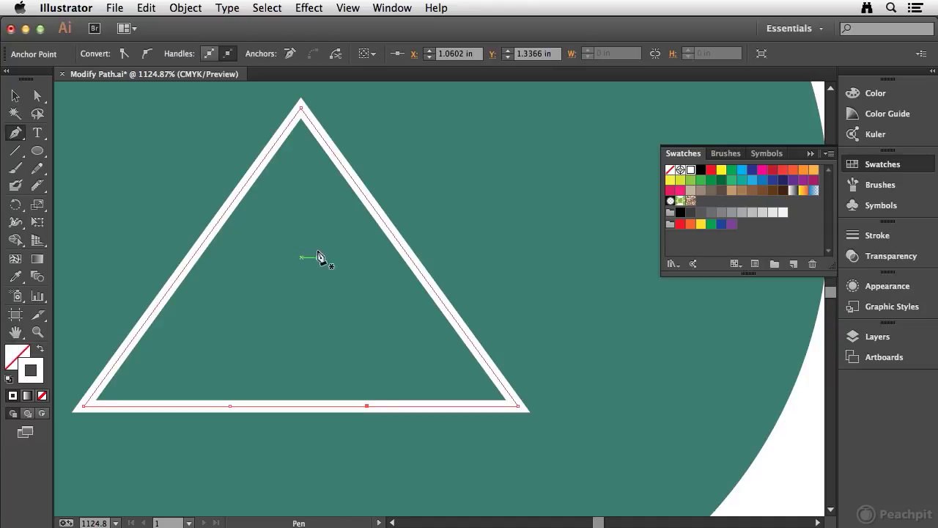
key("super+z")
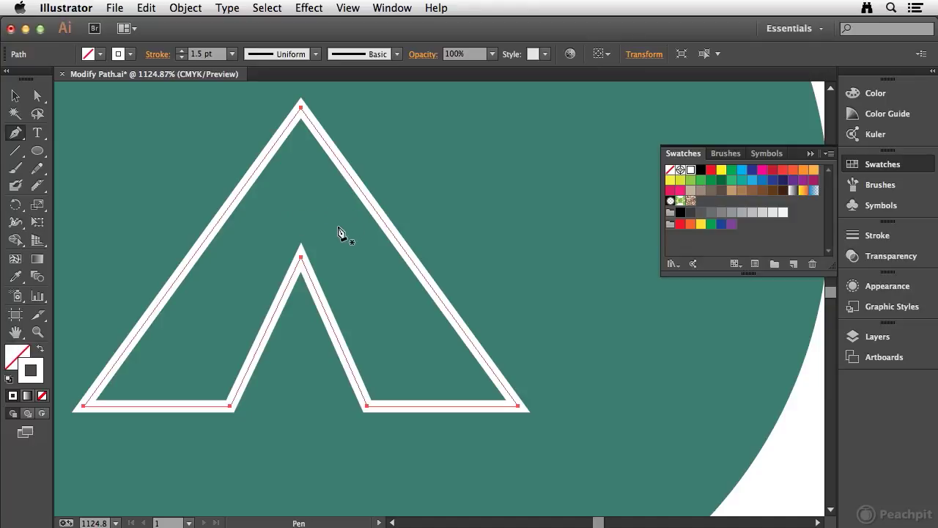
Convert the notch's peak to a smooth point with horizontal handles, raise it to about Y 1.05 in, and deselect the path
key("alt")
left_click_drag(302, 260, 378, 253)
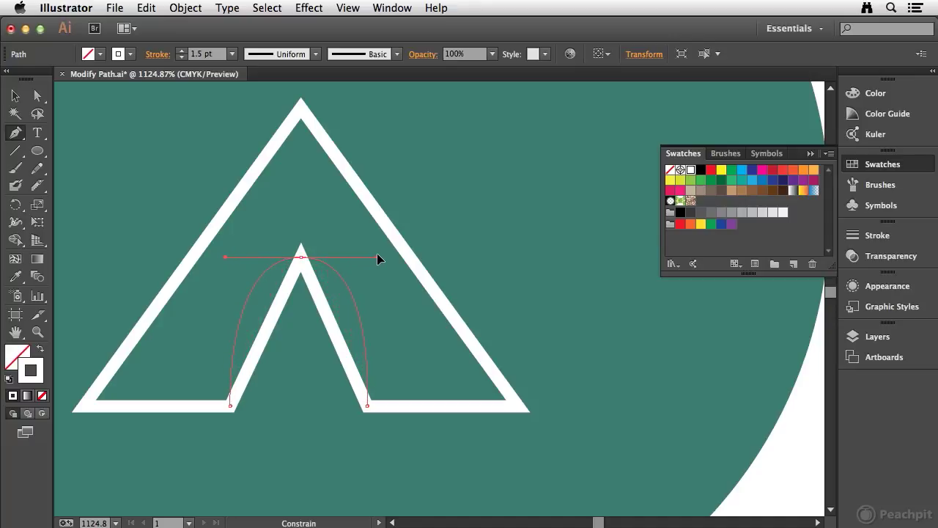
left_click_drag(381, 254, 380, 253)
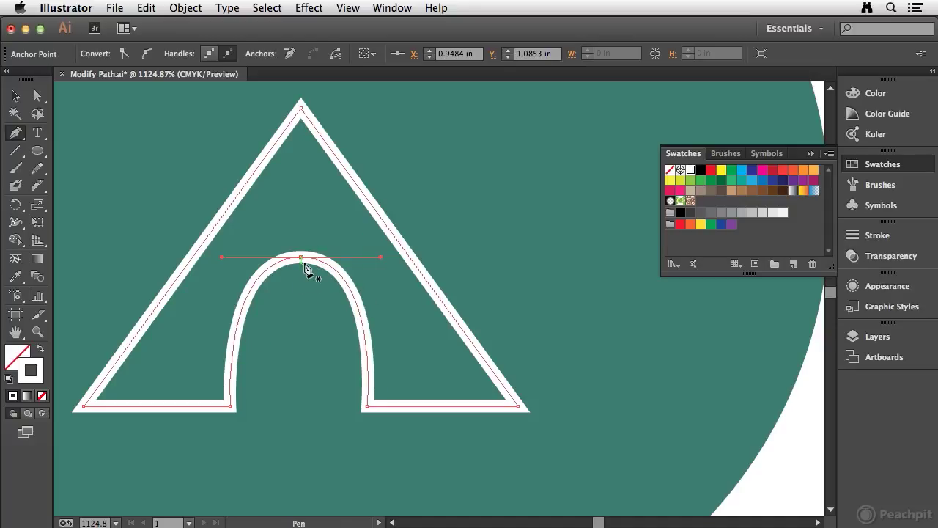
key("super")
left_click_drag(305, 258, 302, 236)
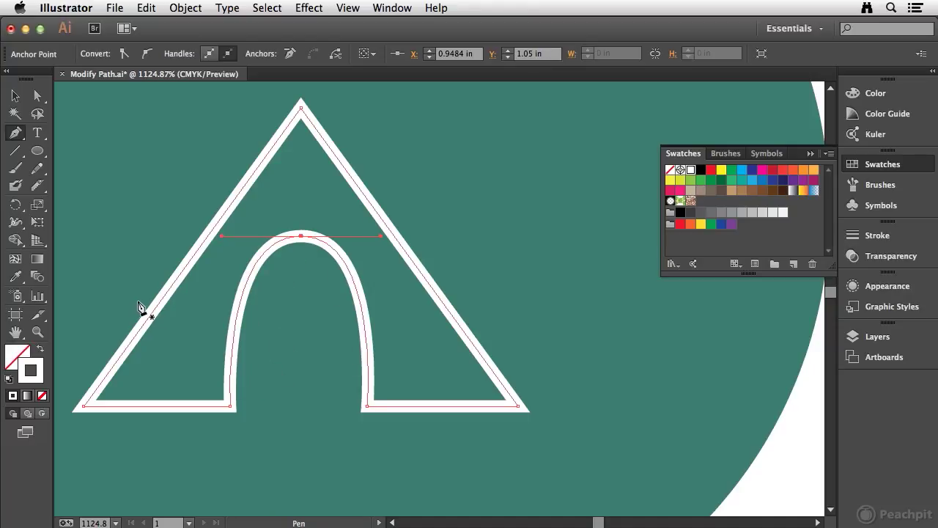
left_click(15, 95)
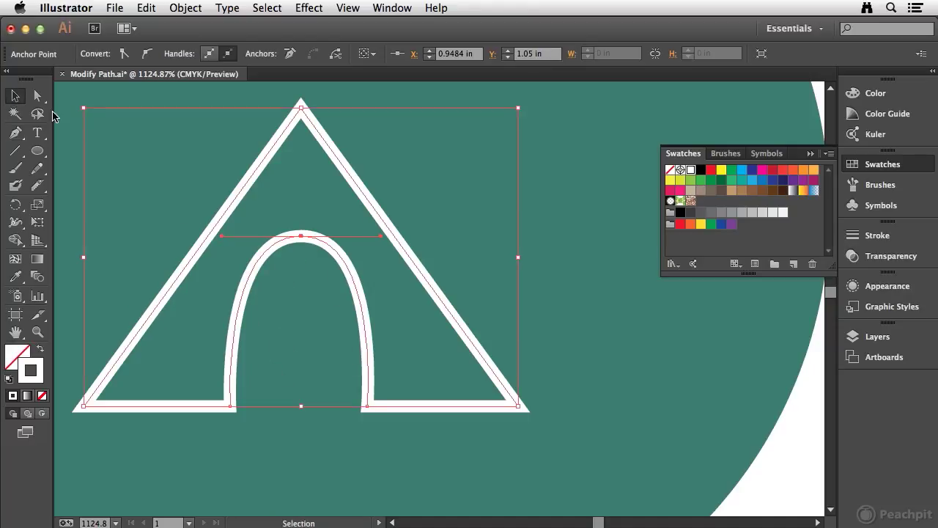
left_click(794, 425)
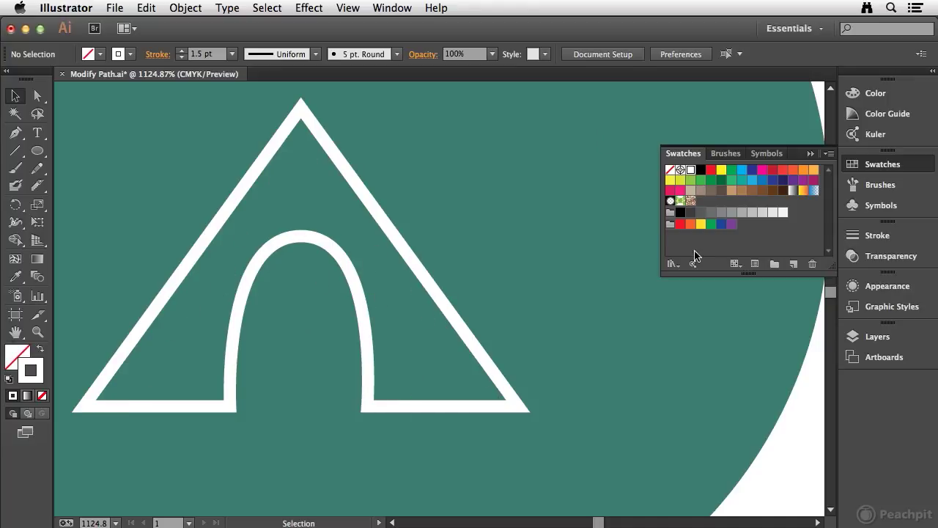
Make the New Art layer visible
left_click(907, 168)
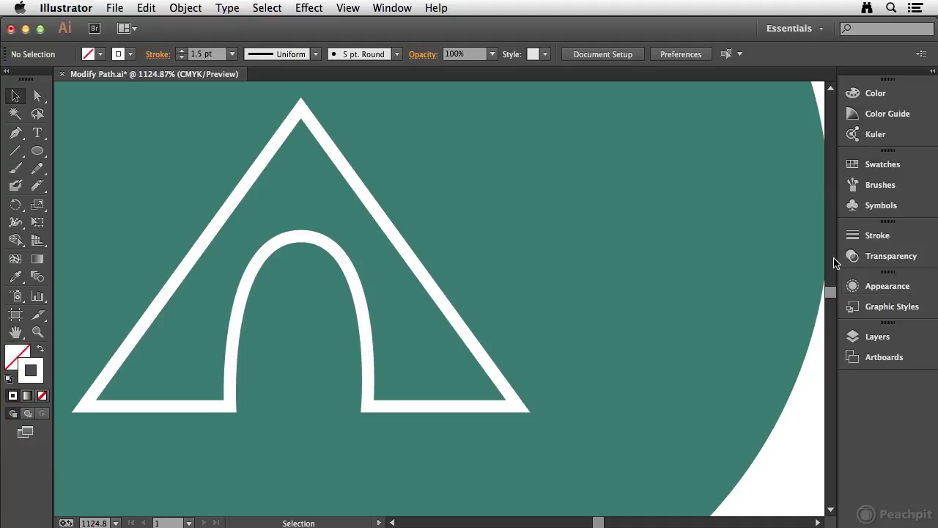
left_click(884, 339)
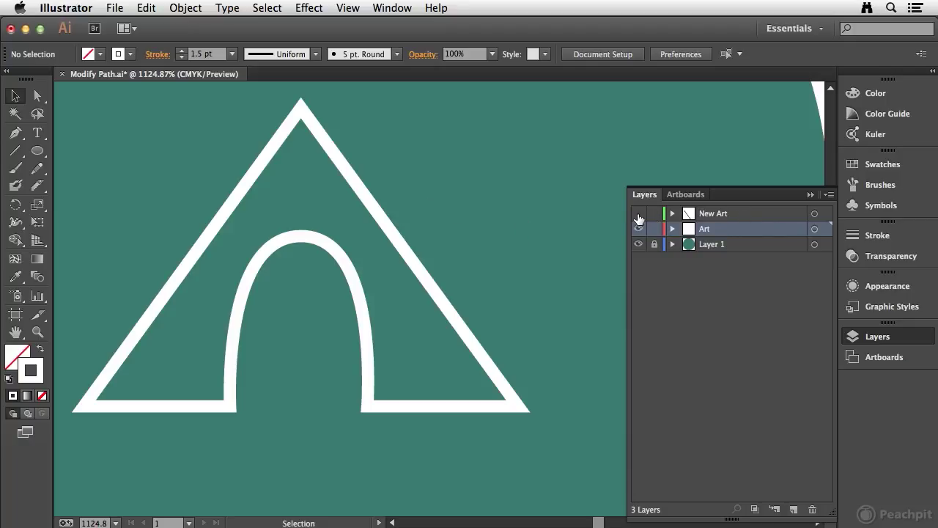
left_click(637, 214)
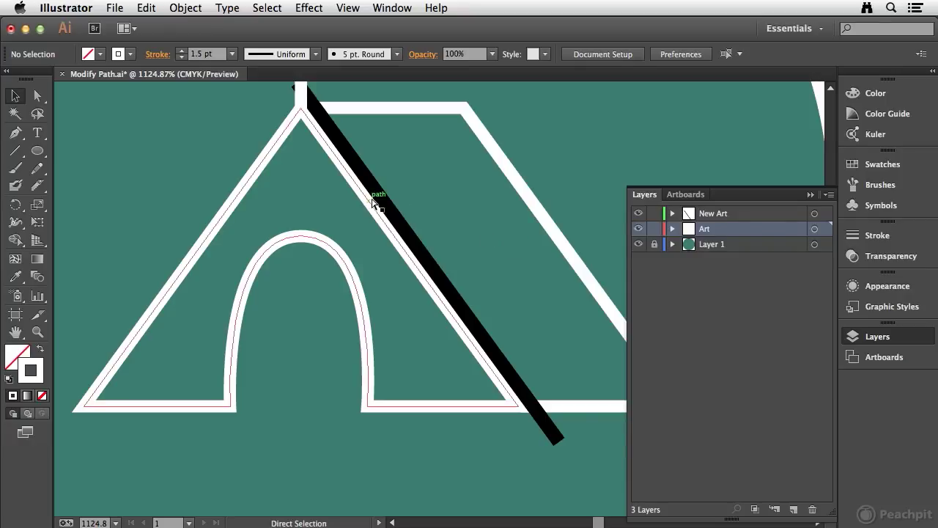
key("super+minus")
key("super+minus")
left_click_drag(448, 212, 390, 212)
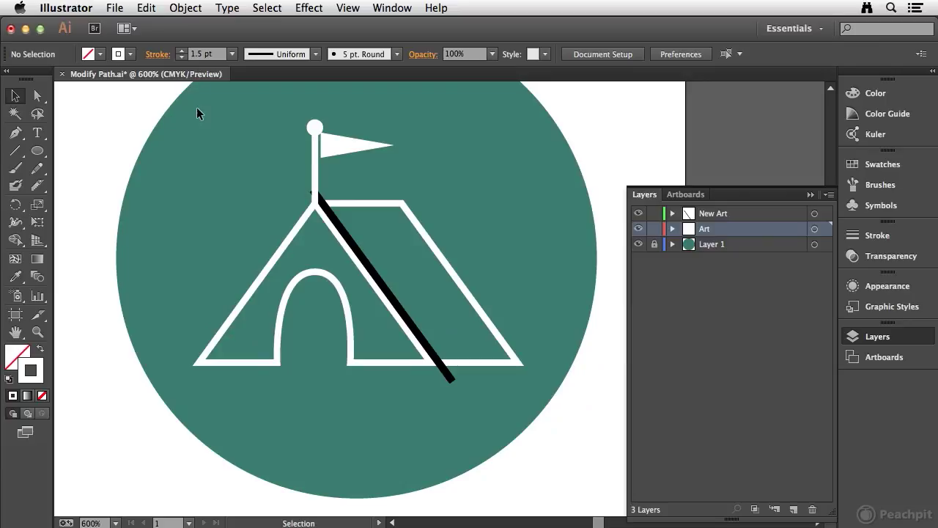
Select all tent artwork inside the green circle and merge the New Art and Art layers
left_click_drag(524, 330, 533, 386)
left_click(570, 406)
left_click_drag(324, 205, 324, 206)
left_click_drag(181, 96, 559, 407)
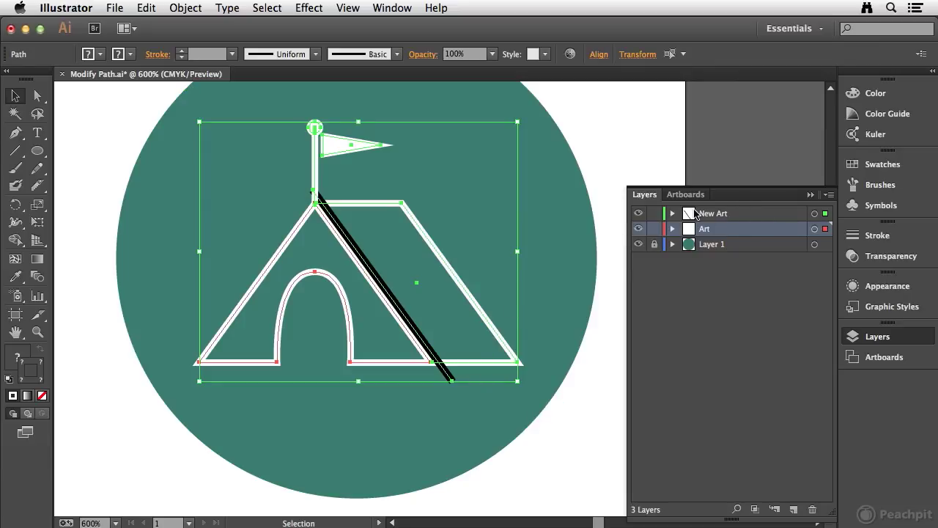
left_click(742, 213, "shift")
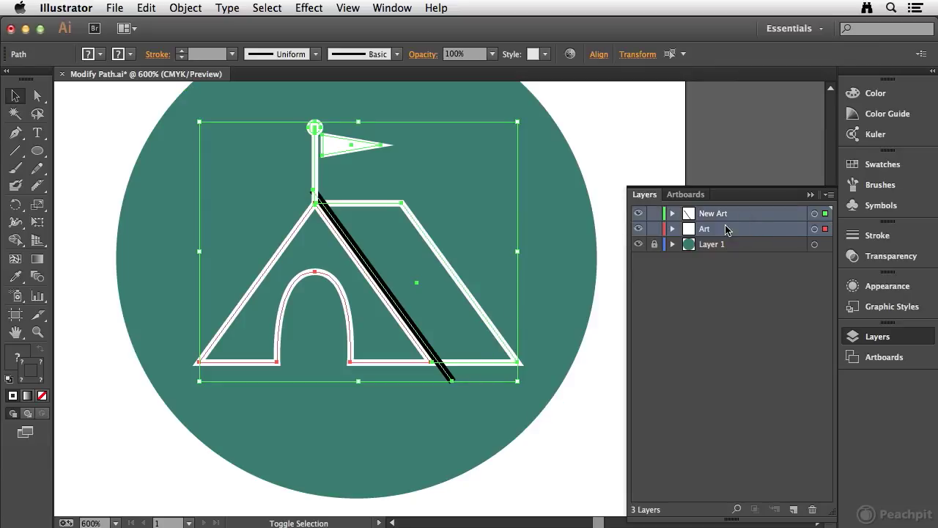
left_click(829, 195)
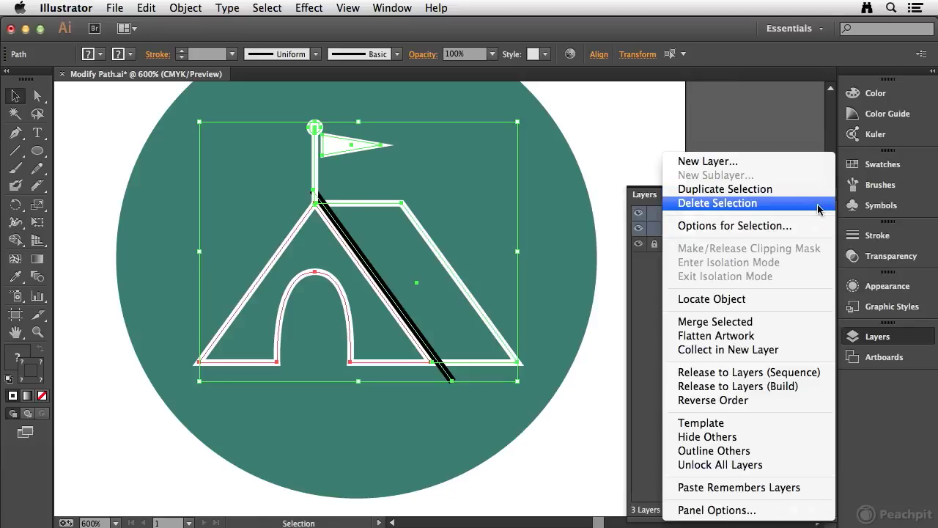
left_click(781, 323)
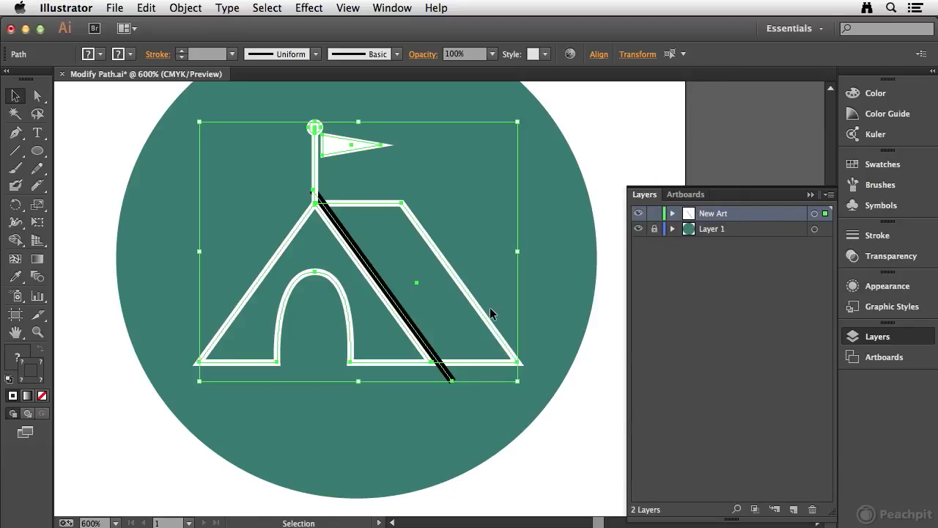
Group the selected artwork and set the group's blending mode to Screen with Knockout Group enabled
left_click(184, 9)
left_click(213, 64)
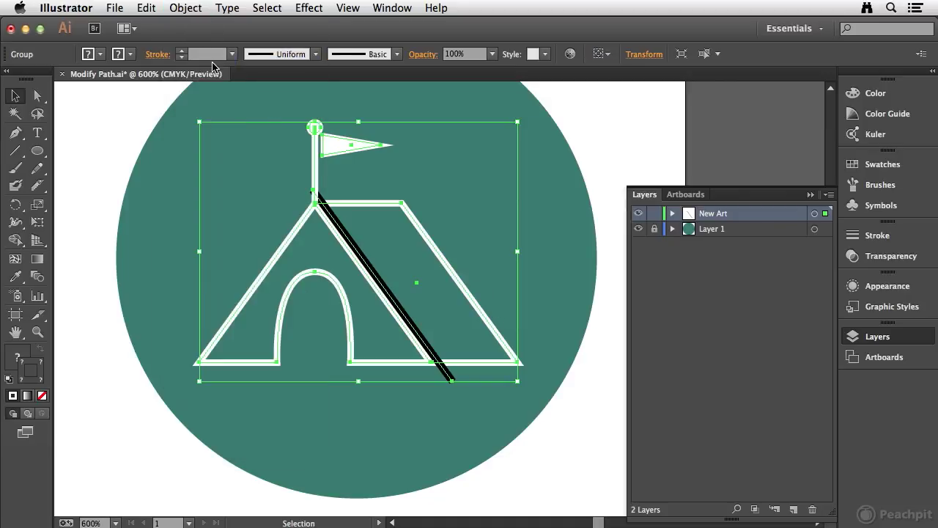
left_click(894, 255)
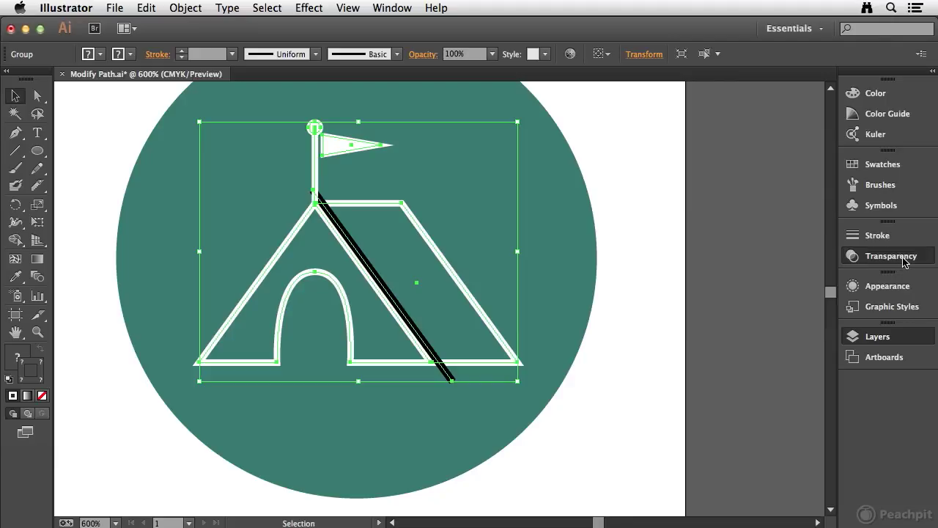
left_click(710, 243)
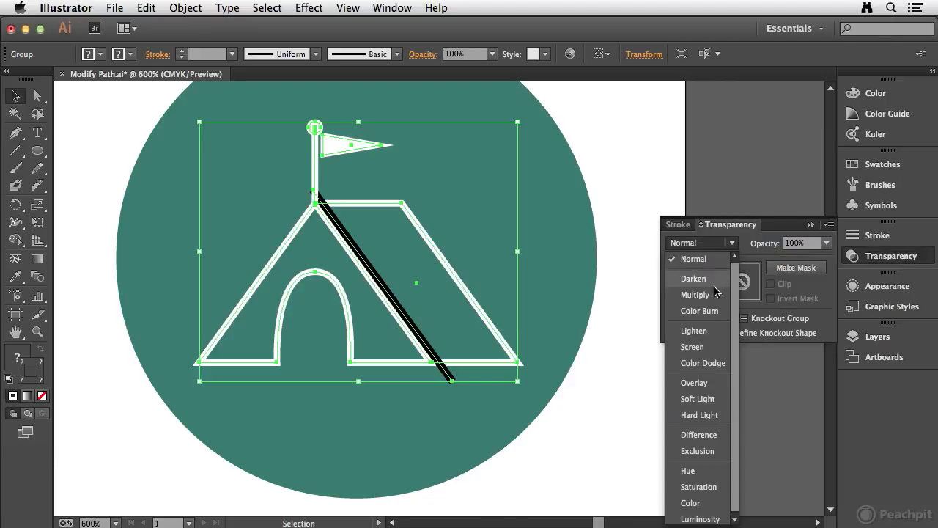
left_click(723, 345)
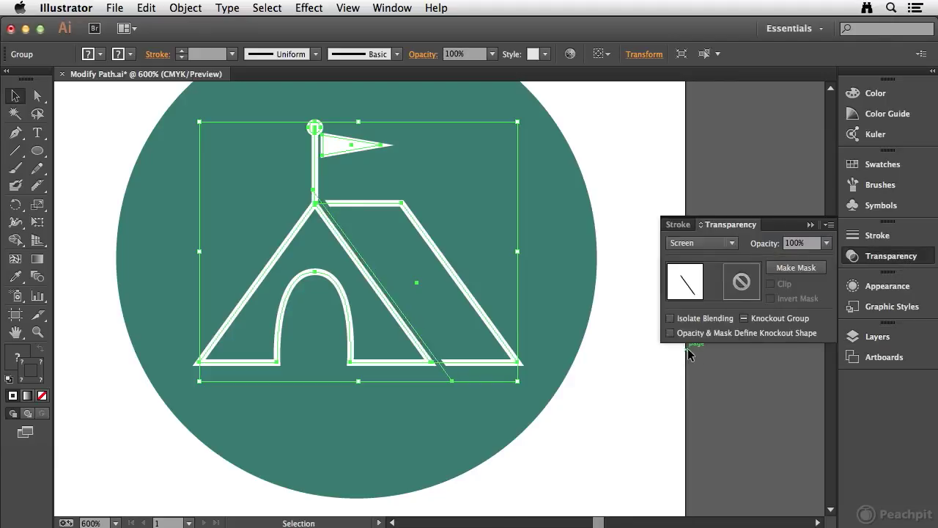
left_click(744, 318)
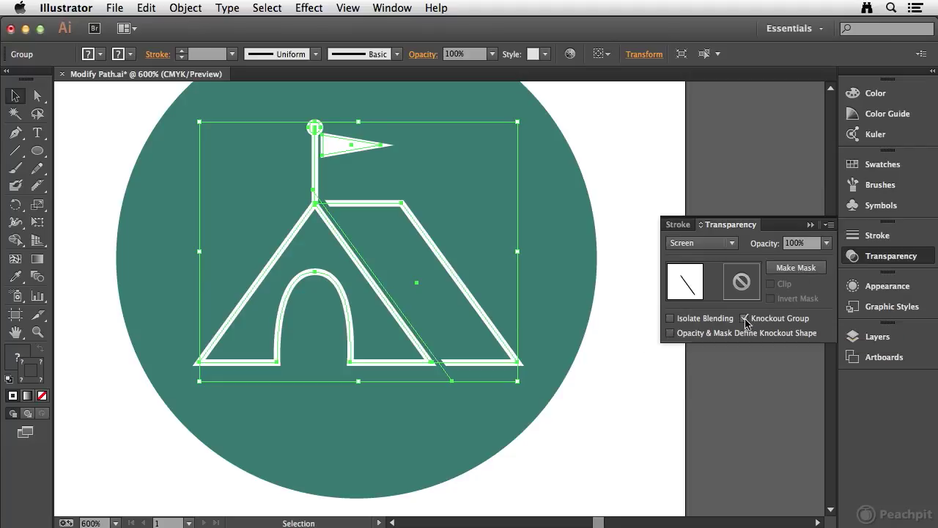
Deselect the tent artwork and fit the whole artboard in the window
left_click(906, 256)
left_click(655, 265)
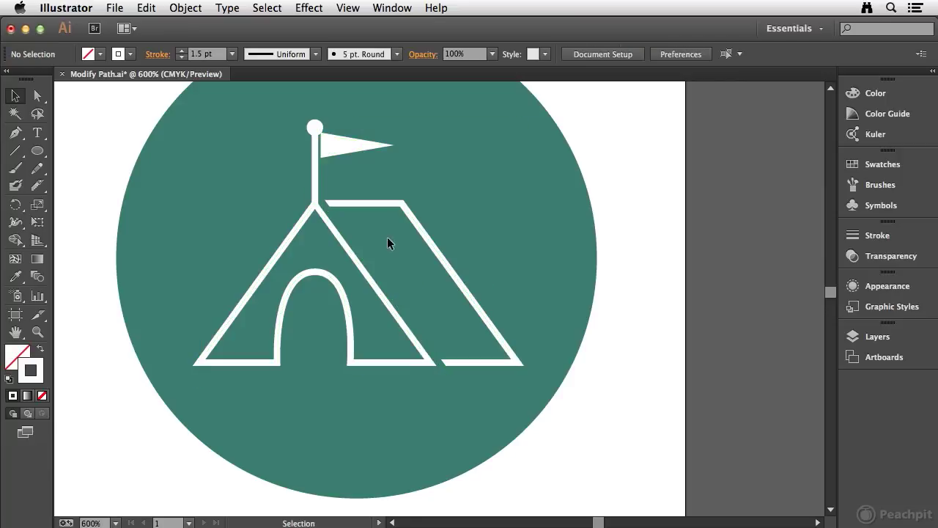
left_click_drag(442, 362, 311, 192)
key("super+0")
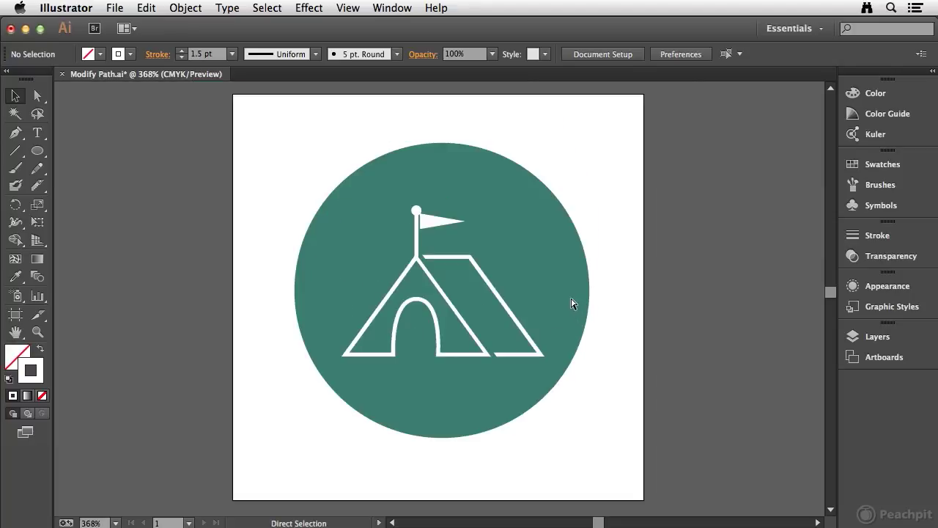